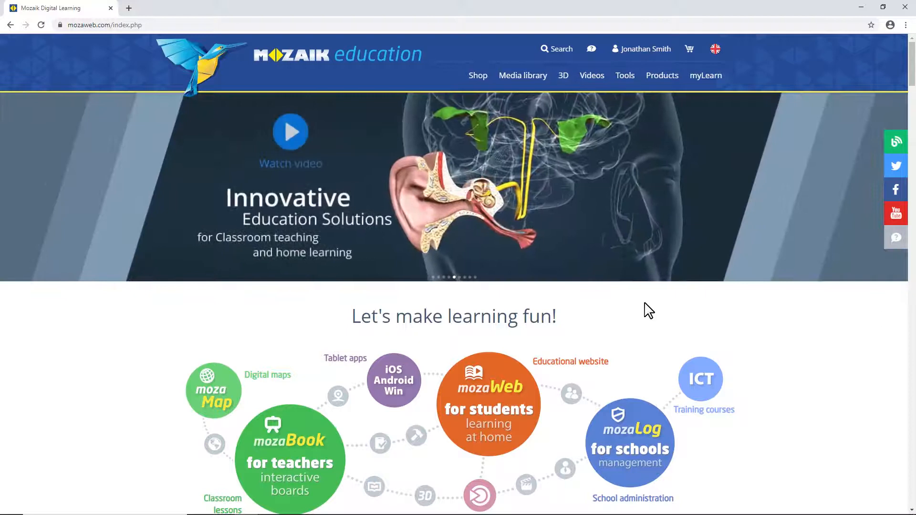
- Open the signed-in account's menu offering Enter institution and Group management
left_click_drag(164, 25, 47, 27)
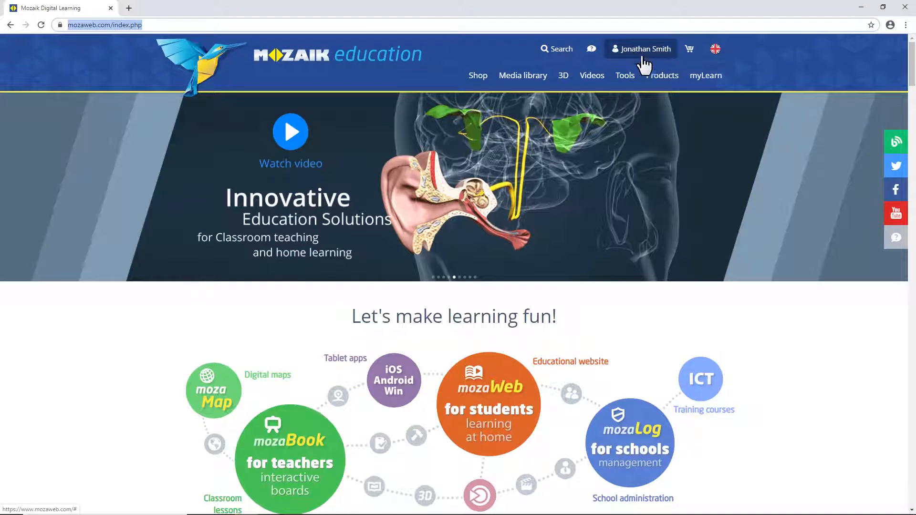
left_click(750, 59)
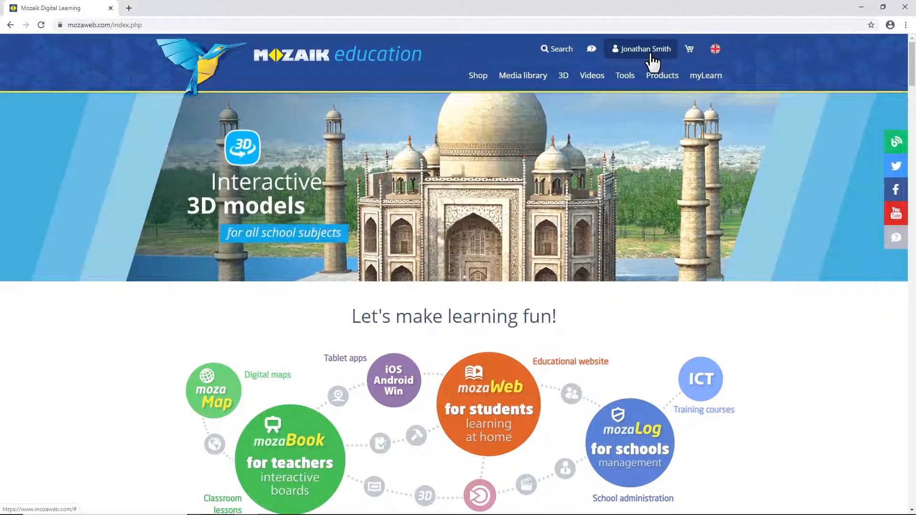
left_click(651, 54)
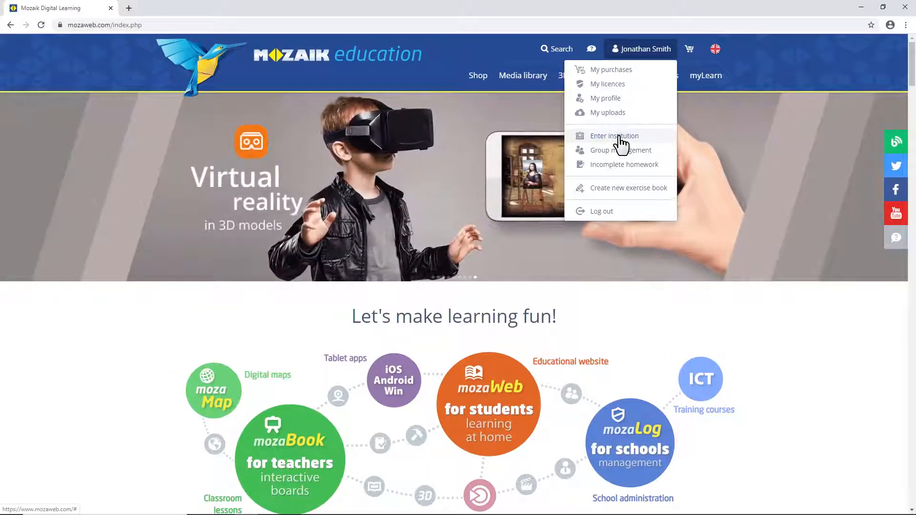
- Set the account's institution to City of Birmingham School, United Kingdom, and save
left_click(619, 138)
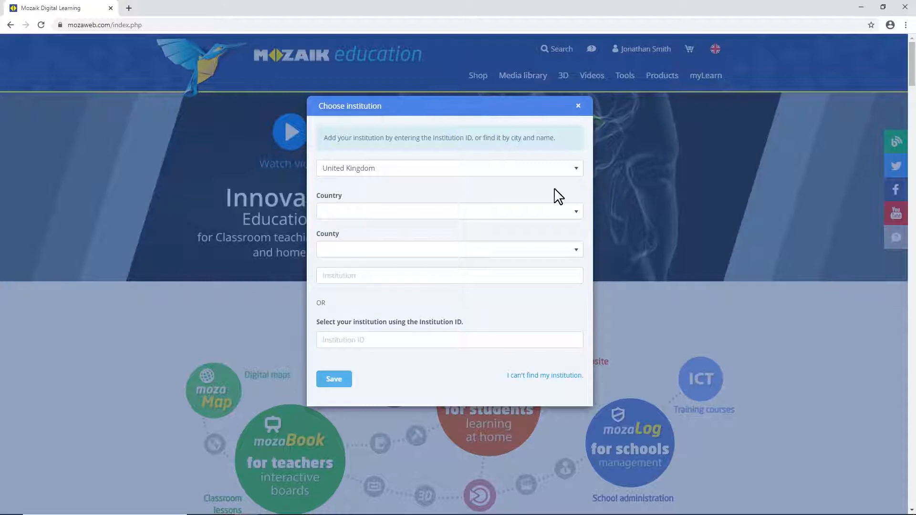
left_click(333, 275)
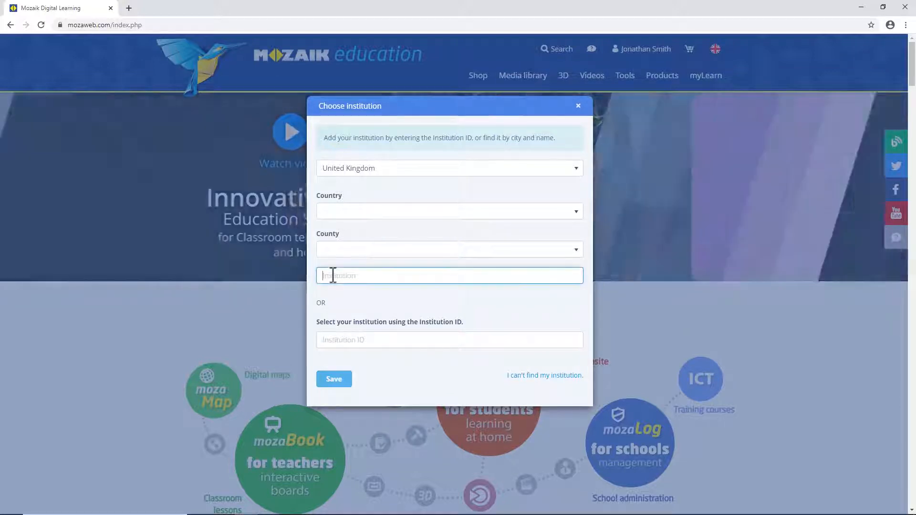
type("birmingham")
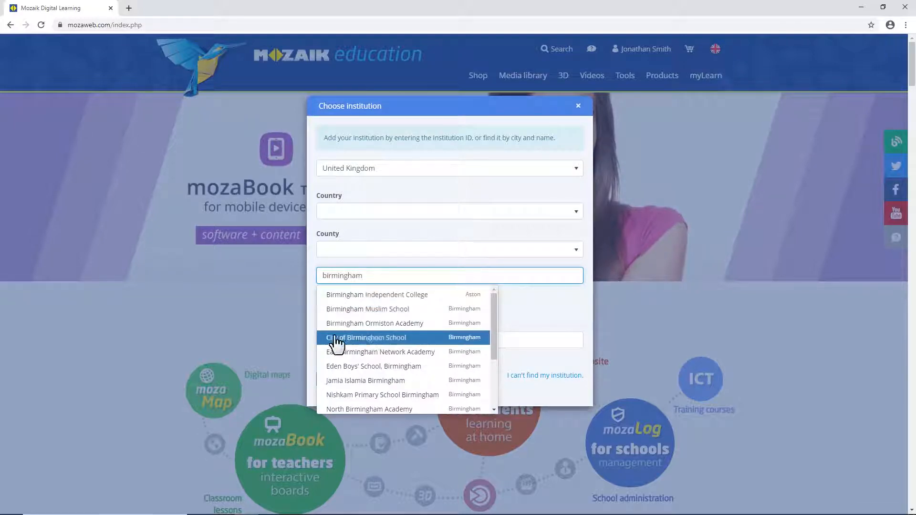
left_click(384, 339)
left_click(358, 341)
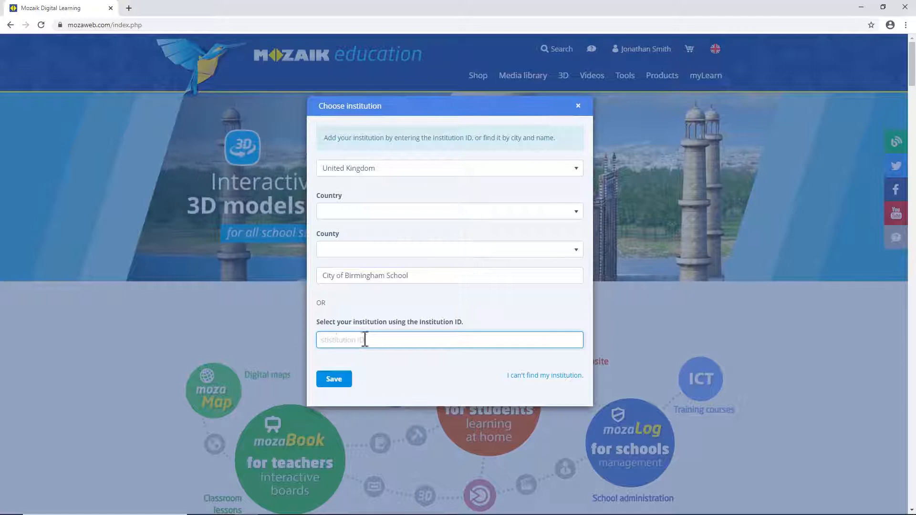
left_click(371, 368)
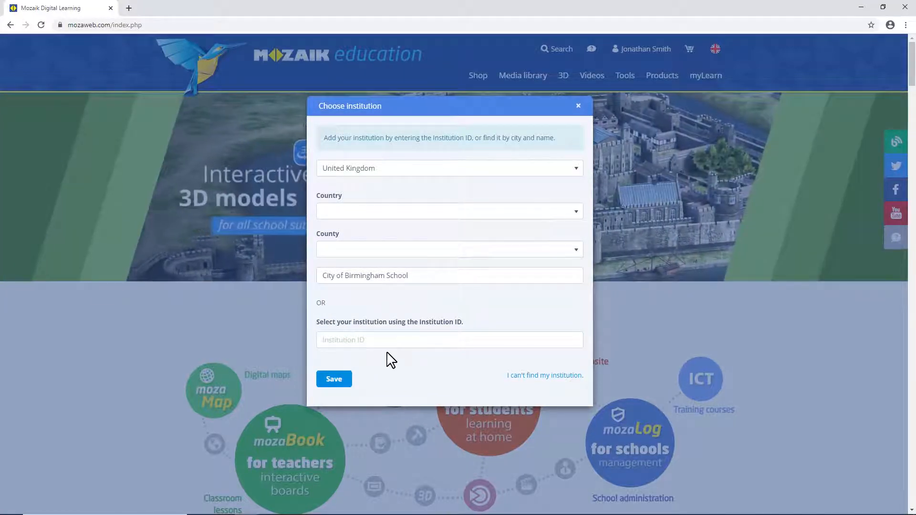
left_click(325, 384)
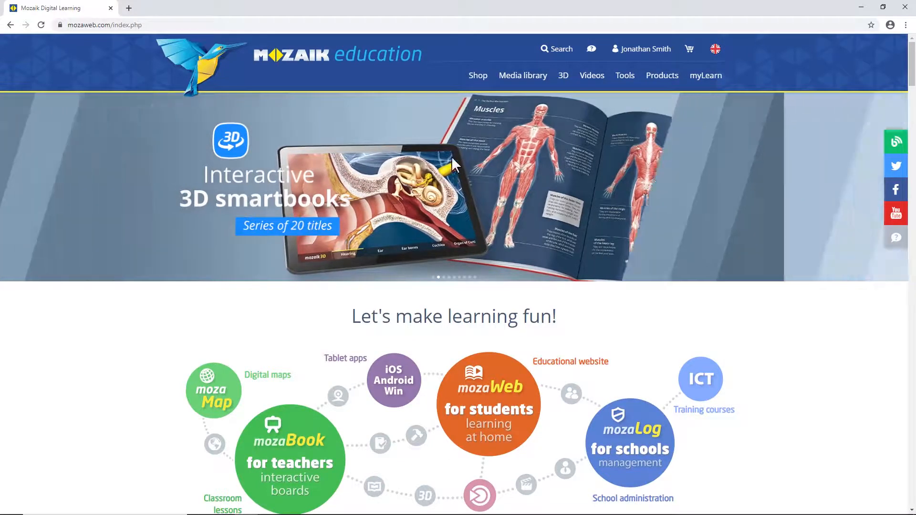
- Go to Shop > mozaBook and open the Download mozaBook form
mouse_move(475, 80)
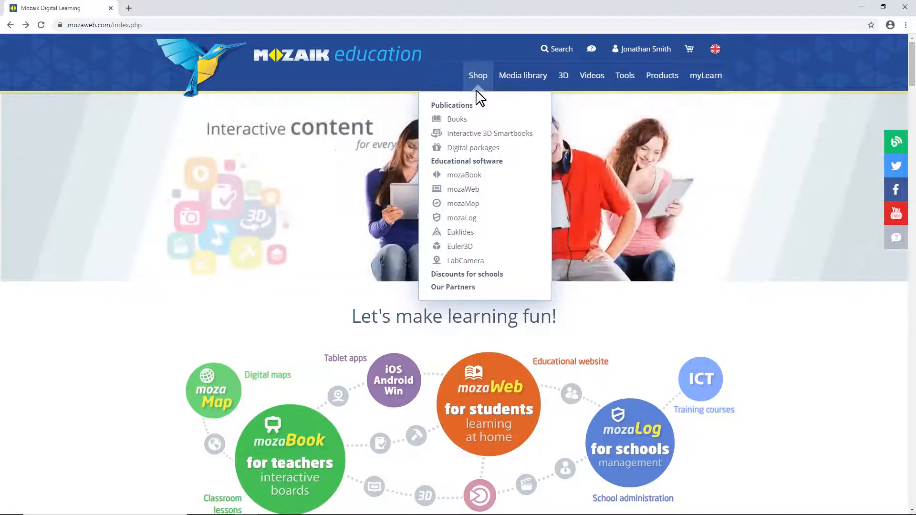
left_click(460, 177)
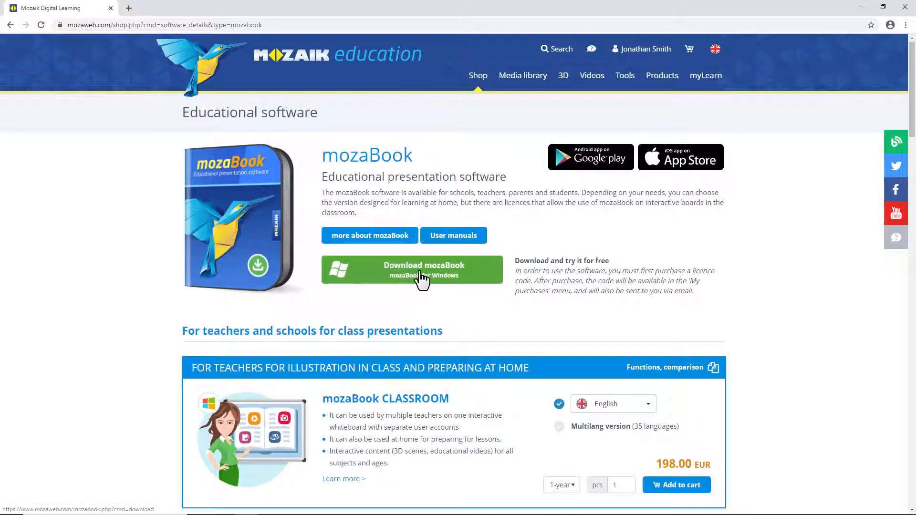
left_click(469, 272)
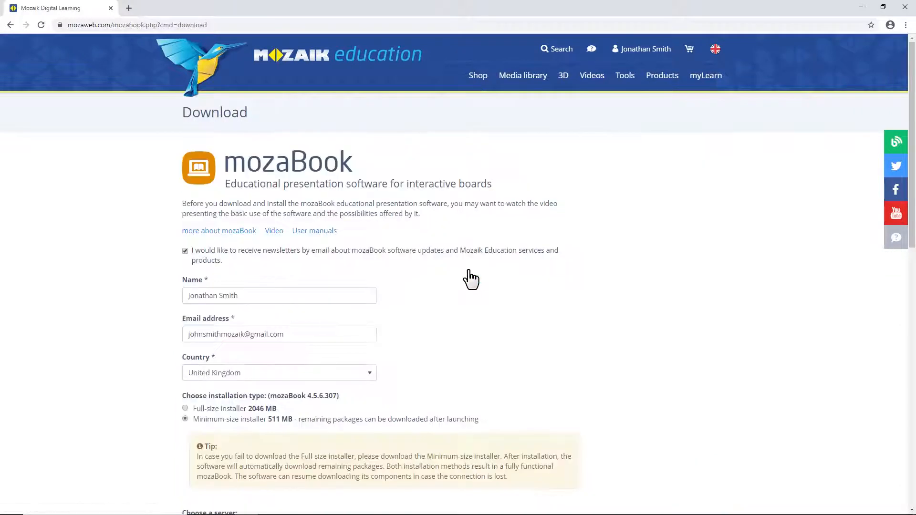
- Choose the Full-size installer and start the mozaBook download
scroll(470, 279, "down", 2)
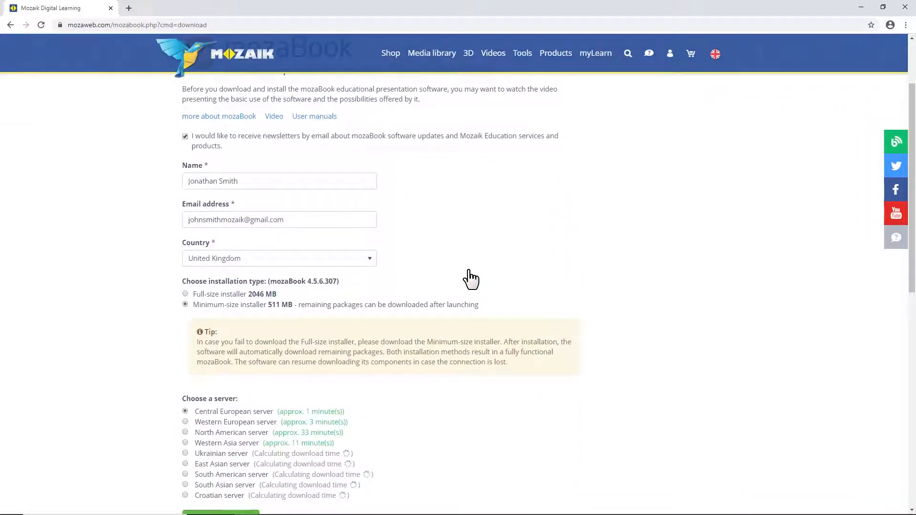
left_click(184, 308)
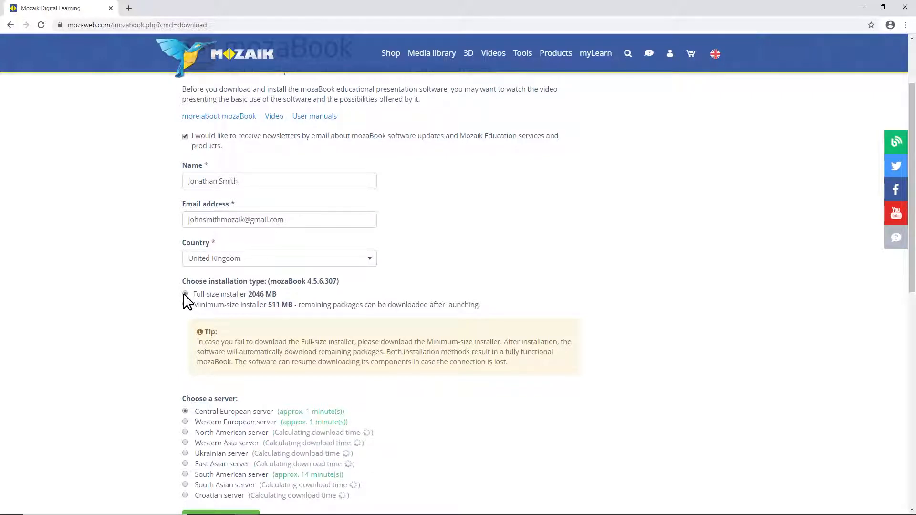
scroll(159, 302, "down", 3)
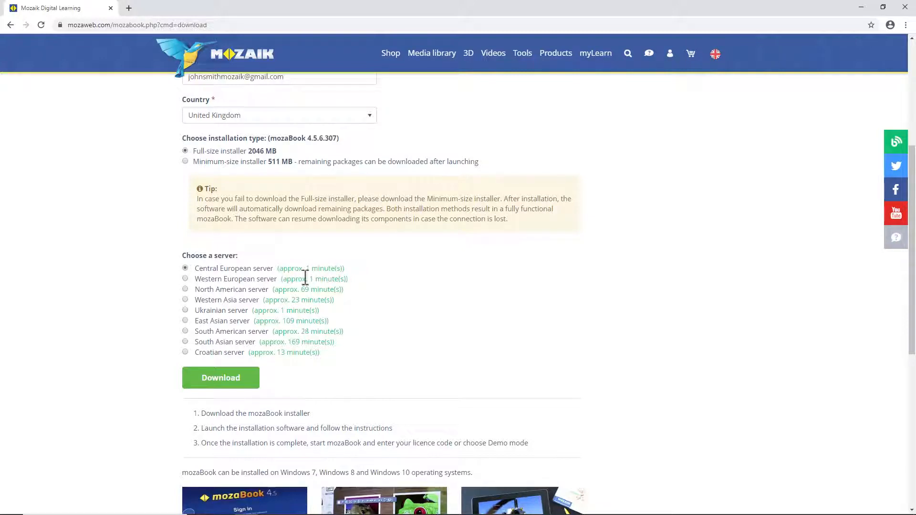
left_click(222, 380)
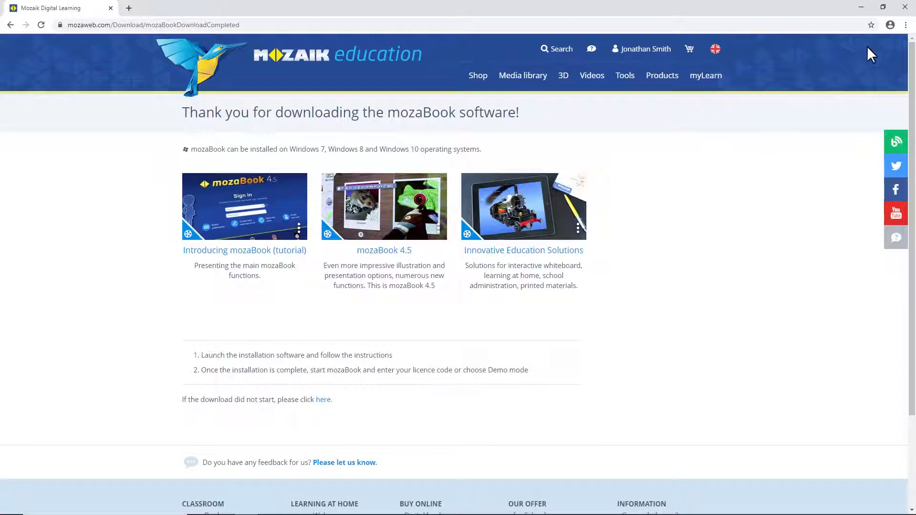
- Launch mozaBook from the desktop and activate it with the licence code
left_click(861, 8)
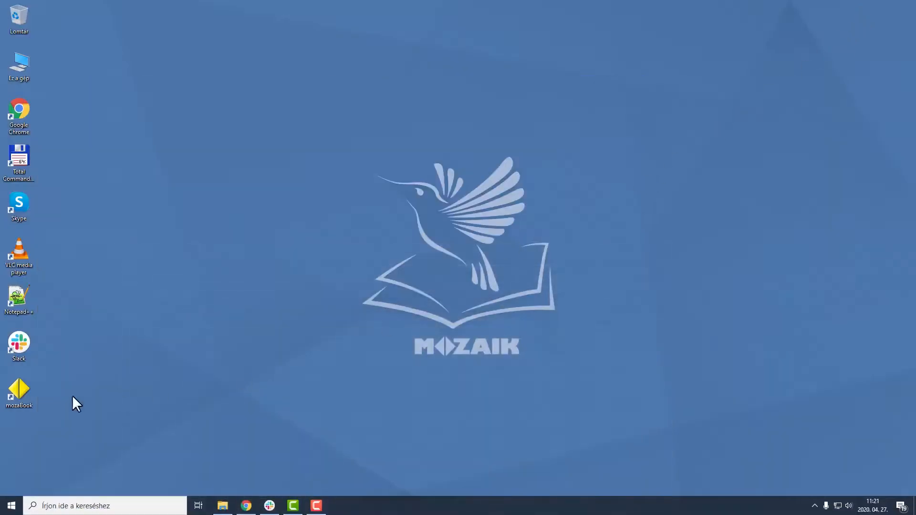
double_click(18, 394)
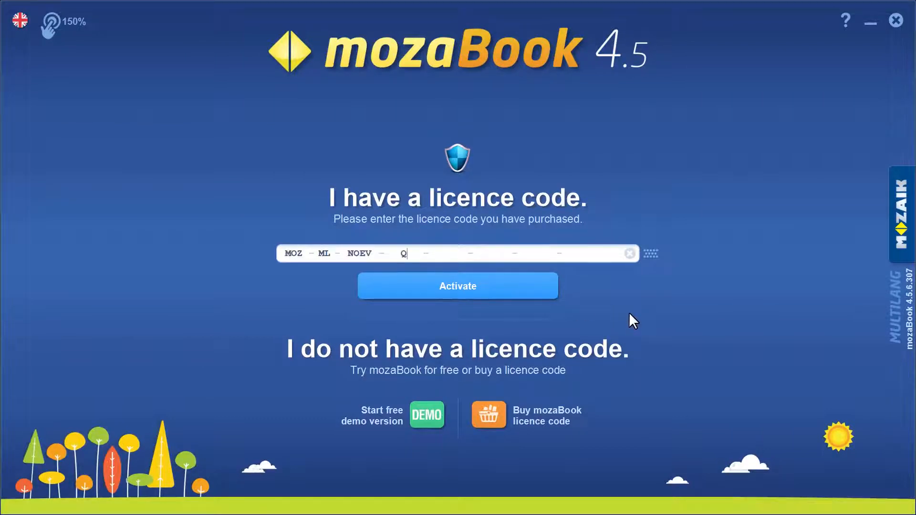
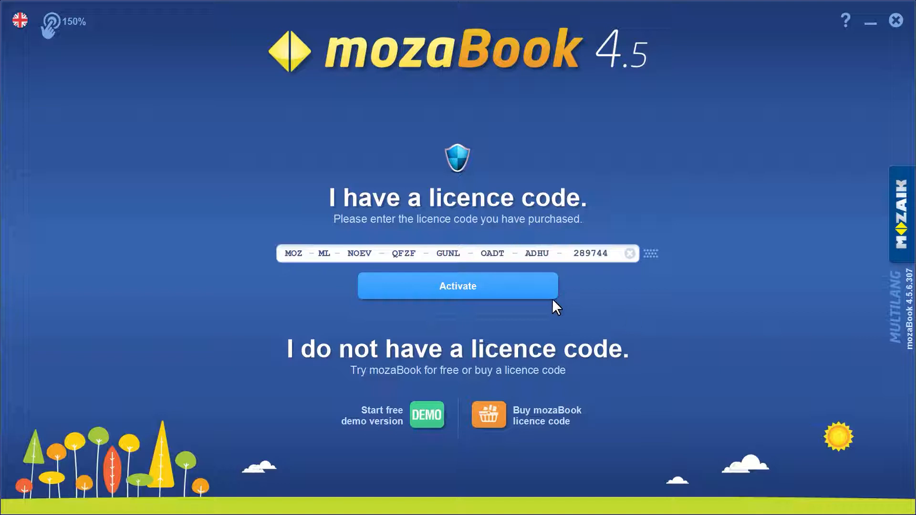
left_click(458, 288)
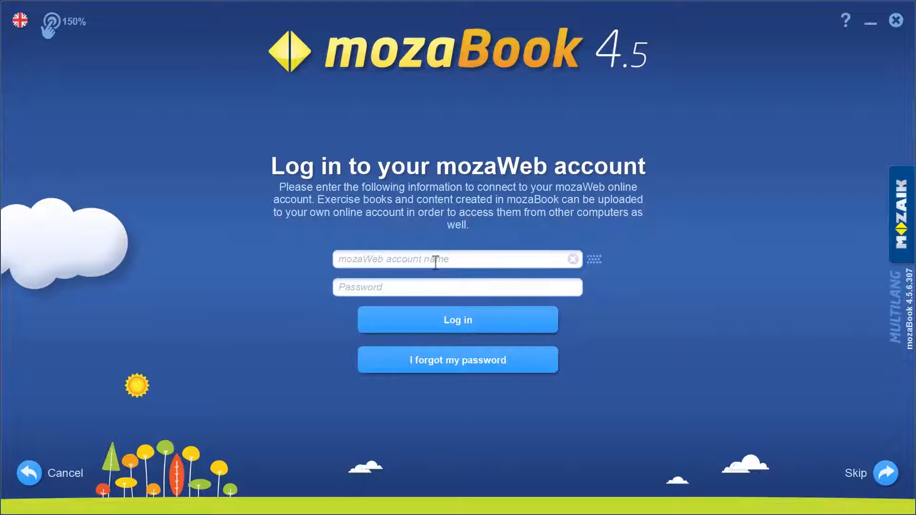
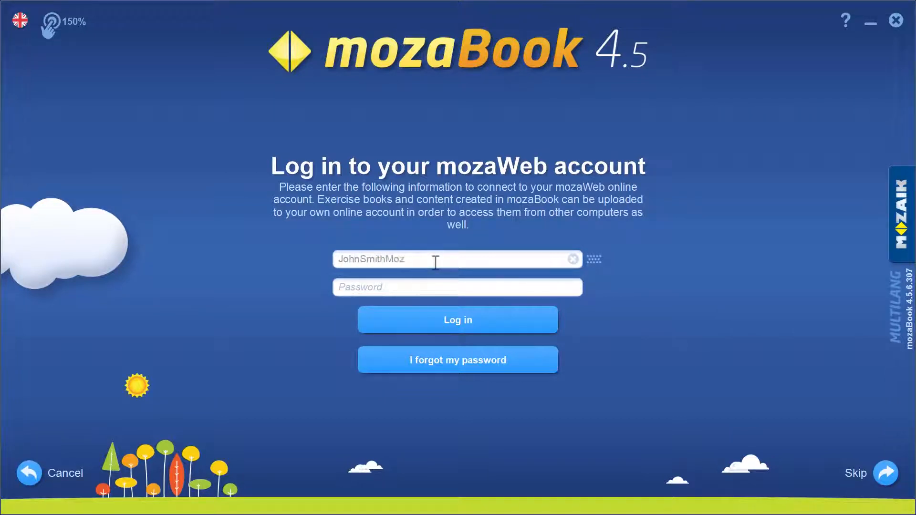
- Log in with the mozaWeb account's e-mail and password
key("Tab")
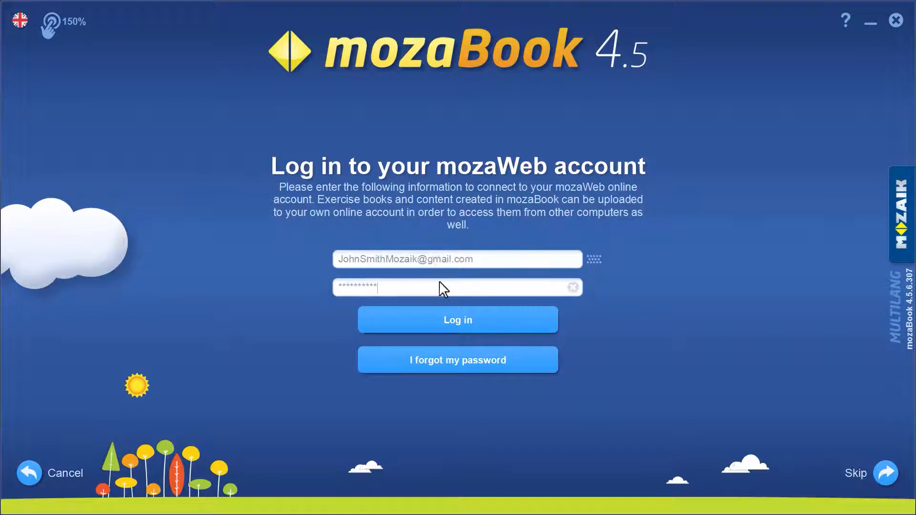
left_click(462, 334)
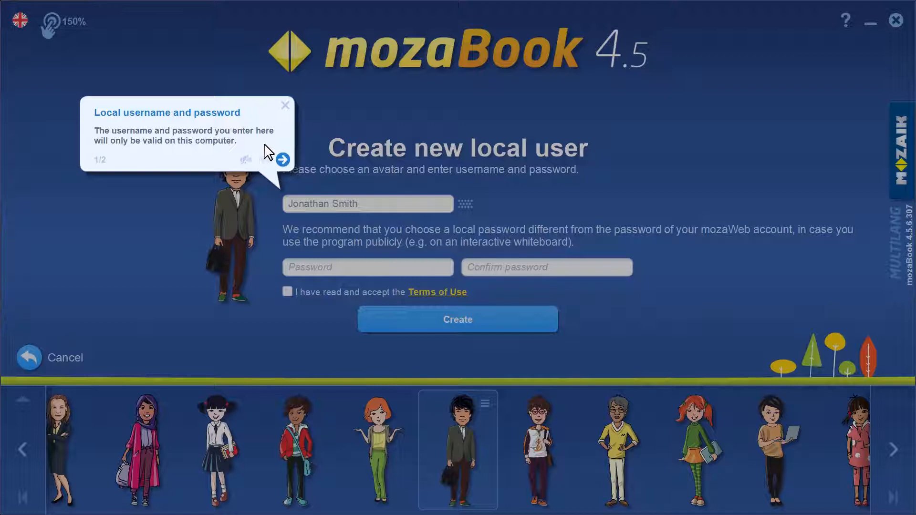
- Step through the quick tips, reopen them from the help menu, and close them
left_click(282, 159)
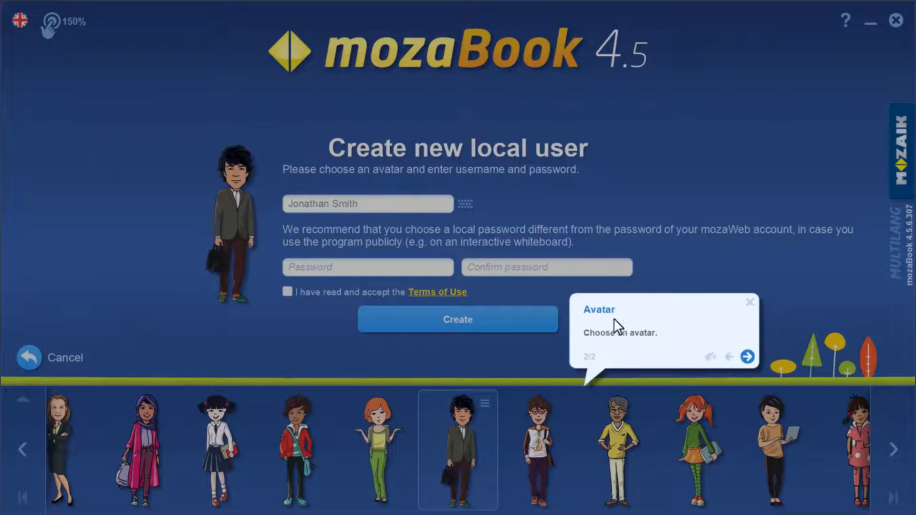
left_click(747, 356)
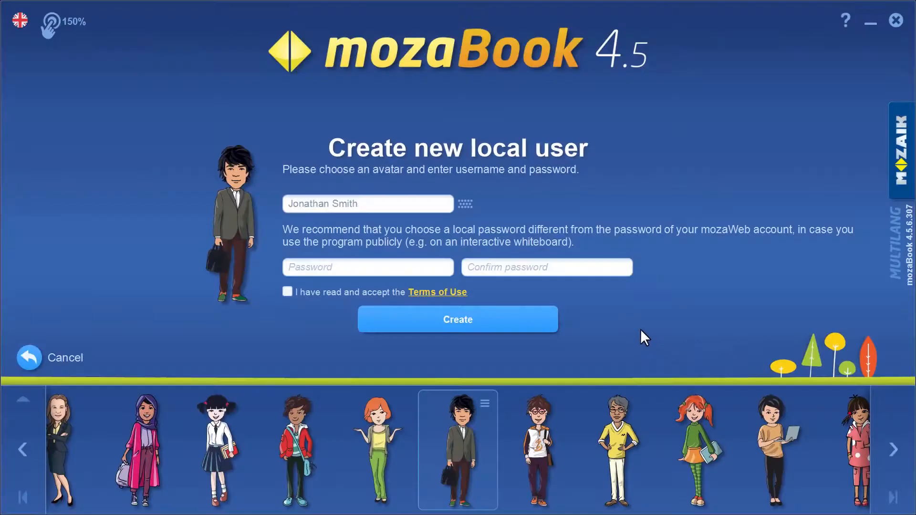
left_click(847, 21)
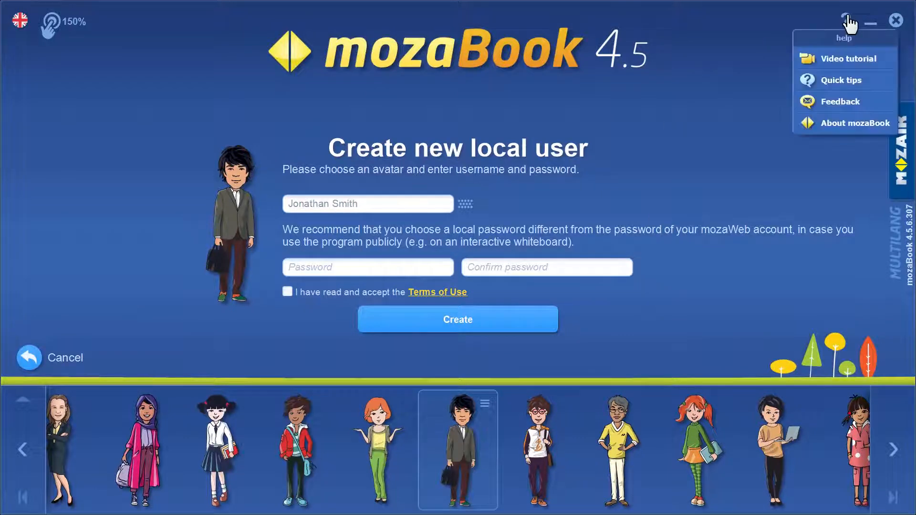
left_click(852, 82)
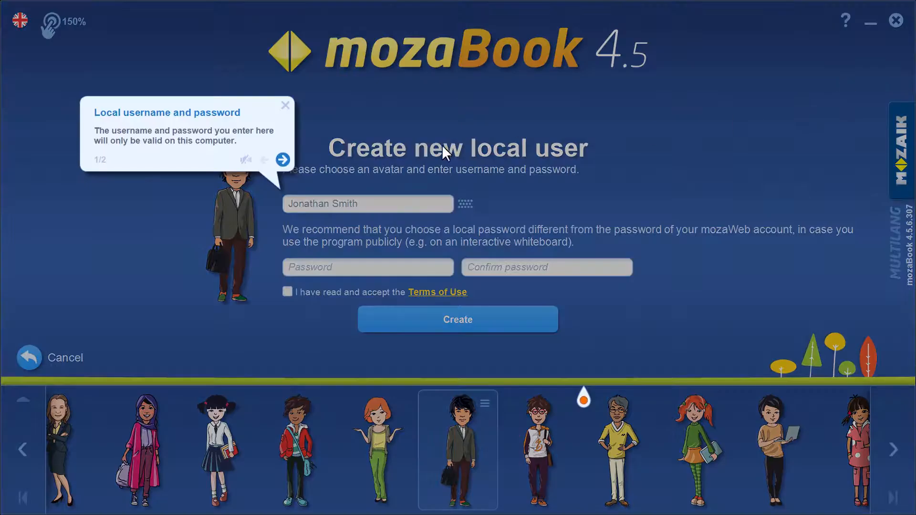
left_click(283, 159)
left_click(747, 356)
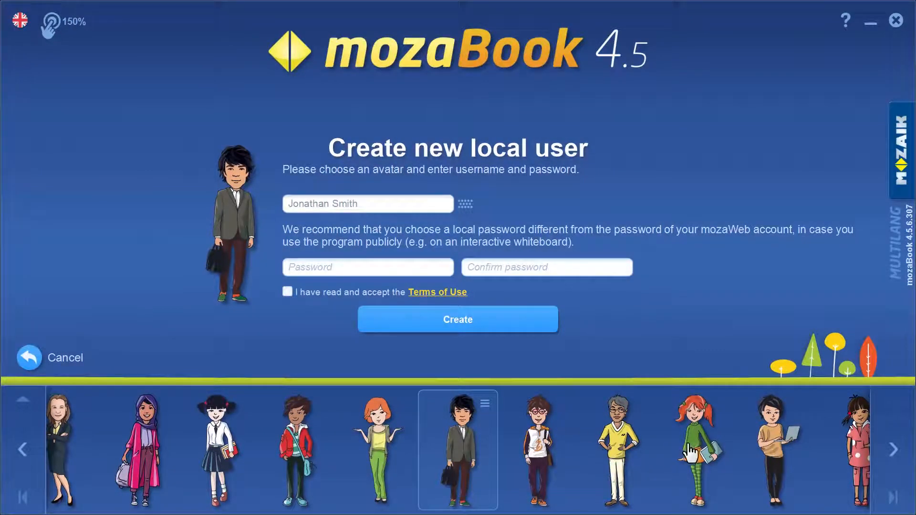
- Enter and confirm the local user's password, accept the Terms of Use, and create the user
scroll(671, 444, "down", 4)
scroll(671, 444, "down", 10)
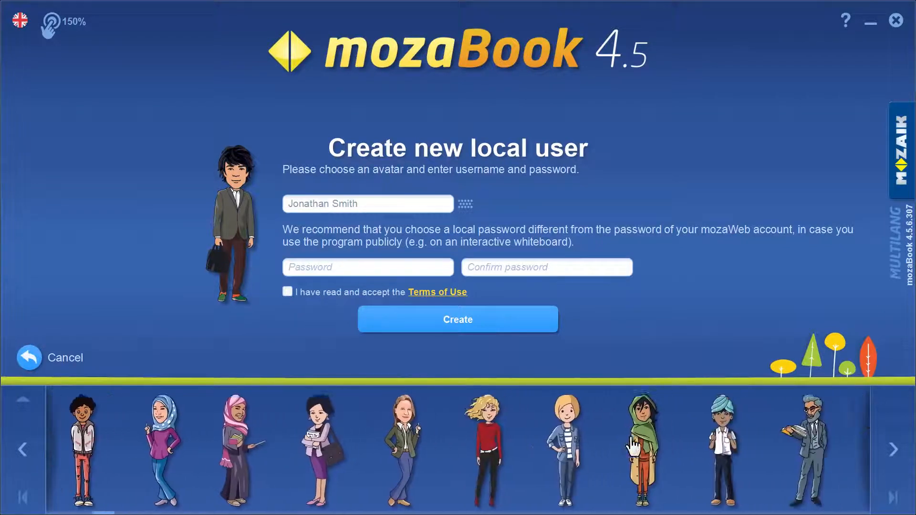
scroll(332, 446, "down", 10)
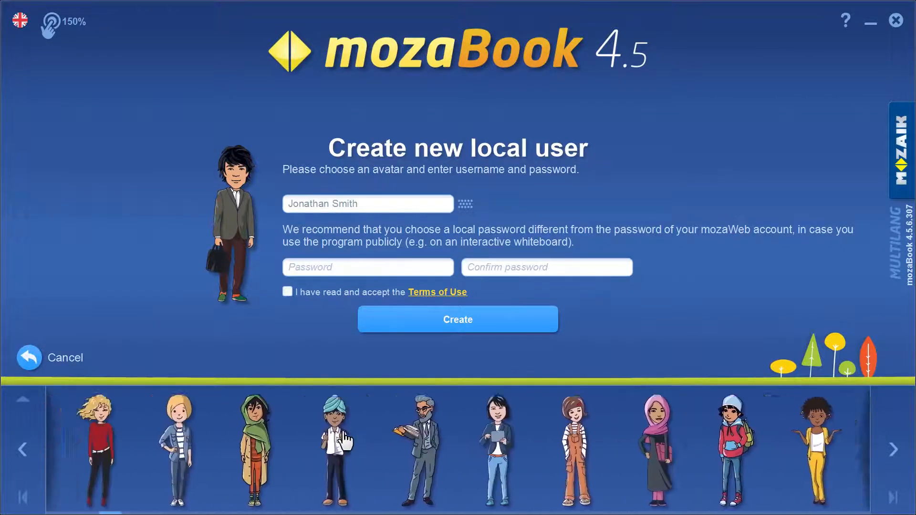
scroll(394, 441, "up", 6)
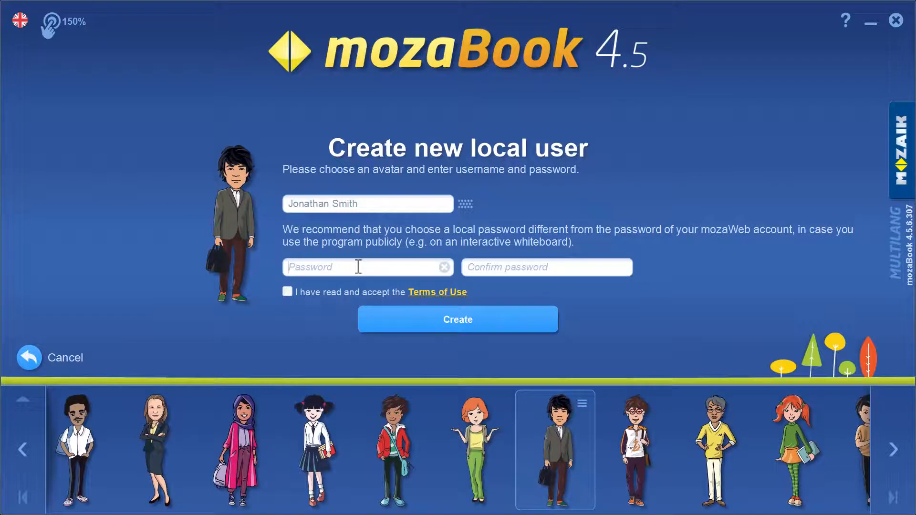
type("**********")
key("Tab")
type("**********")
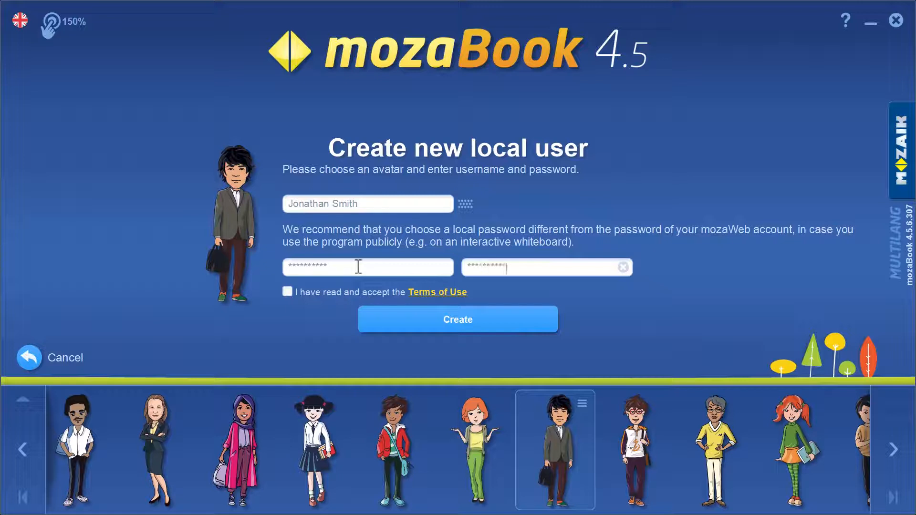
left_click(287, 291)
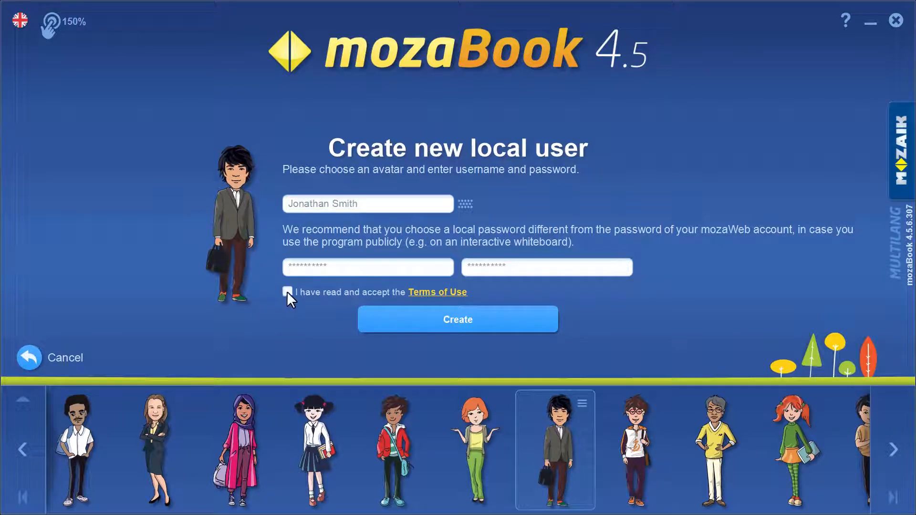
left_click(436, 324)
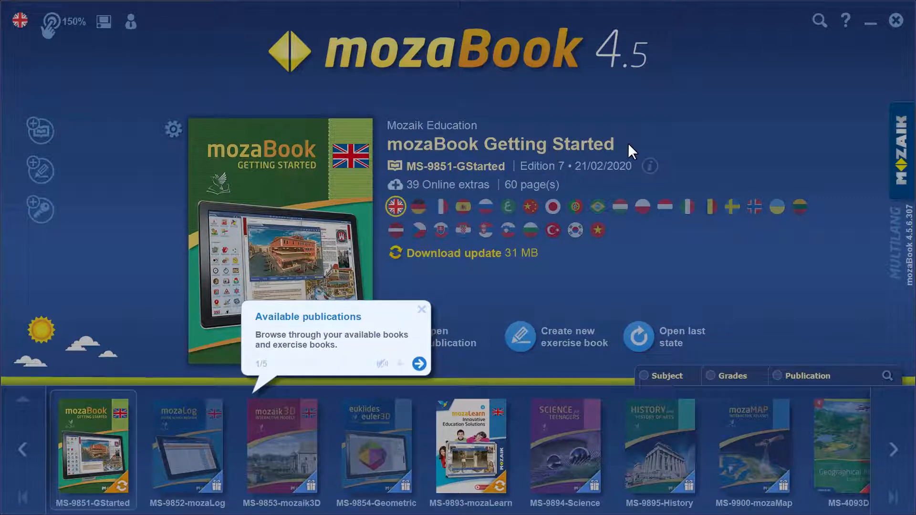
- Dismiss the tip, download the Getting Started update, and browse the publication shelf
left_click(422, 310)
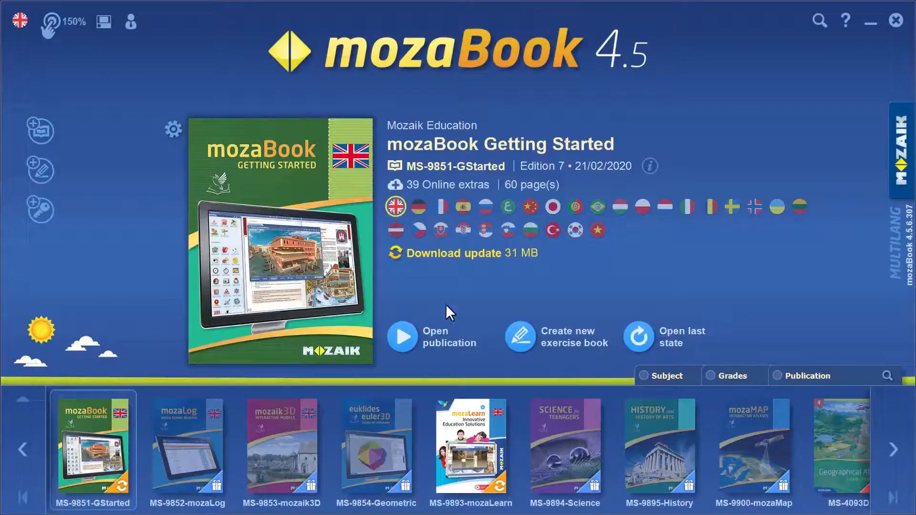
left_click(426, 254)
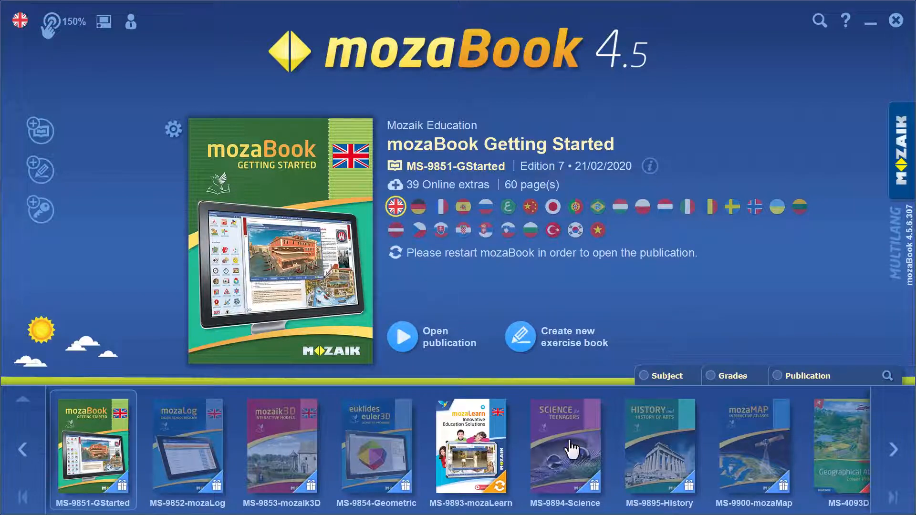
left_click_drag(720, 466, 383, 465)
left_click_drag(705, 449, 482, 460)
left_click_drag(665, 448, 424, 459)
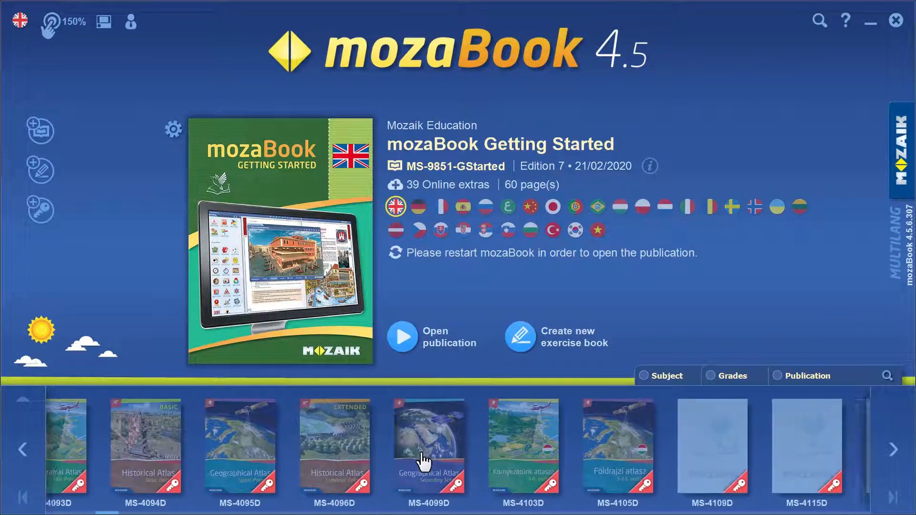
left_click_drag(726, 453, 415, 459)
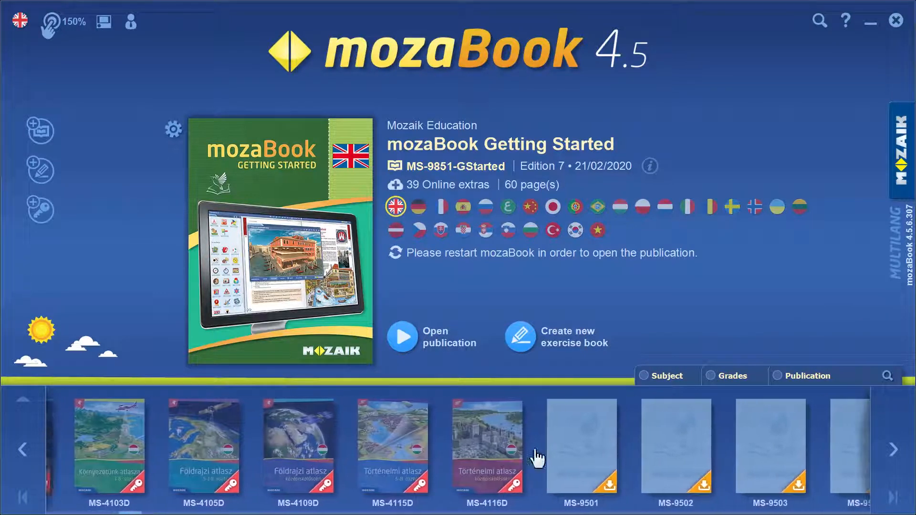
left_click_drag(715, 454, 435, 462)
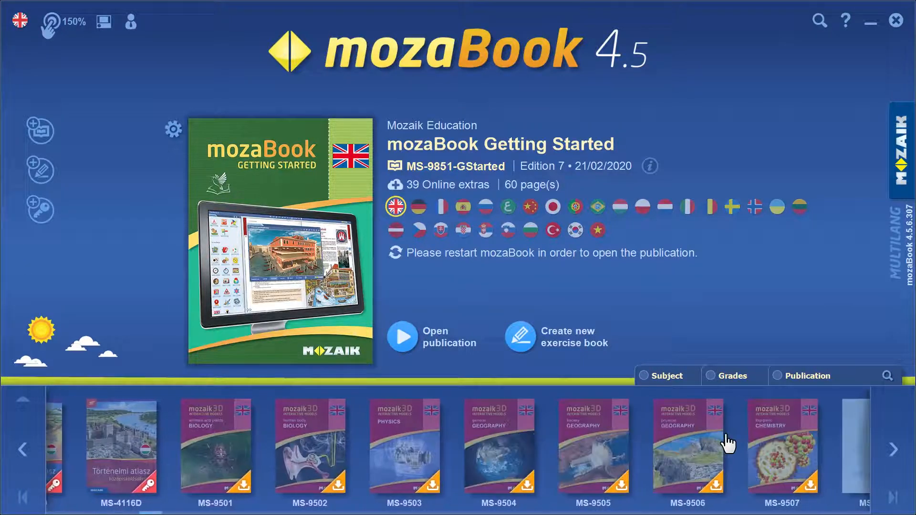
left_click_drag(782, 437, 497, 441)
left_click_drag(701, 444, 486, 457)
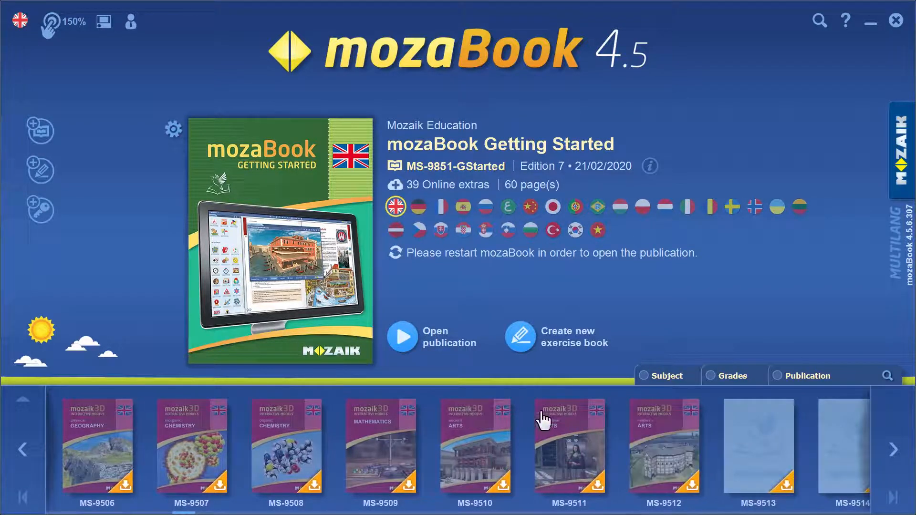
- Search for 'history of', then filter publications by the History subject
left_click(886, 376)
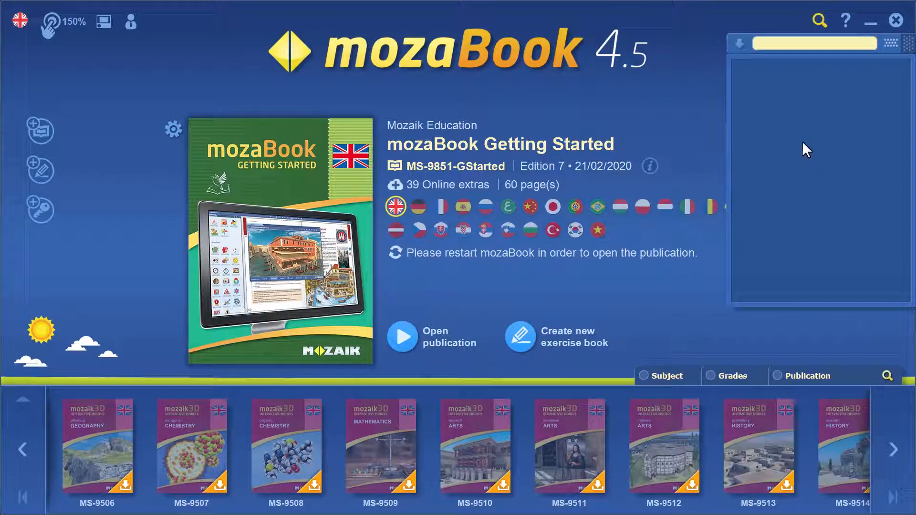
type("hist")
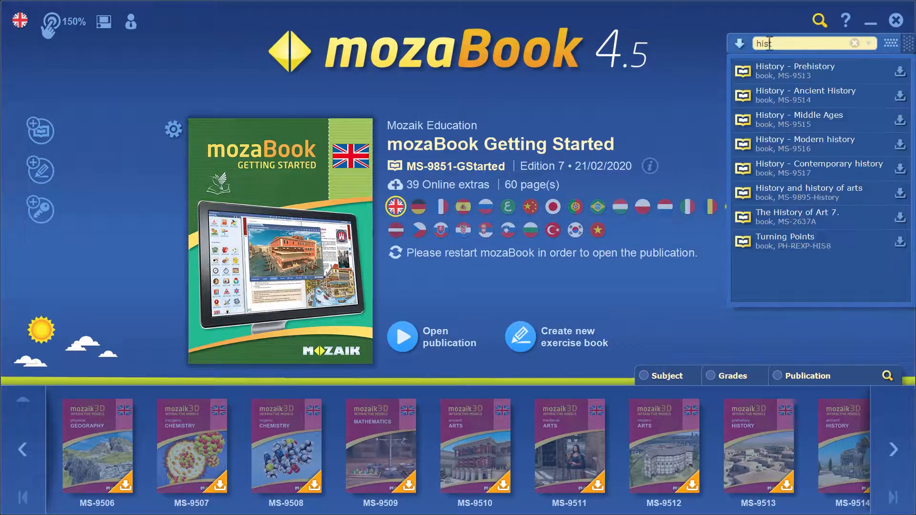
type("ory of")
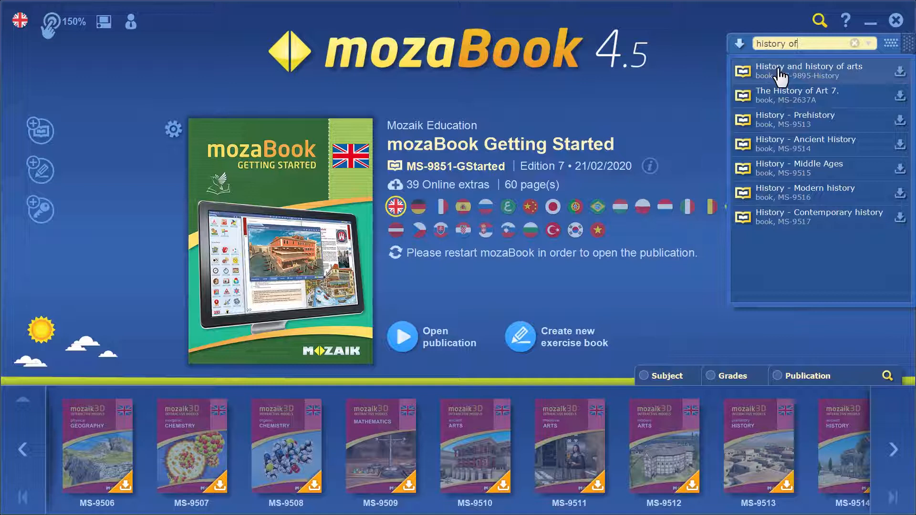
left_click(706, 163)
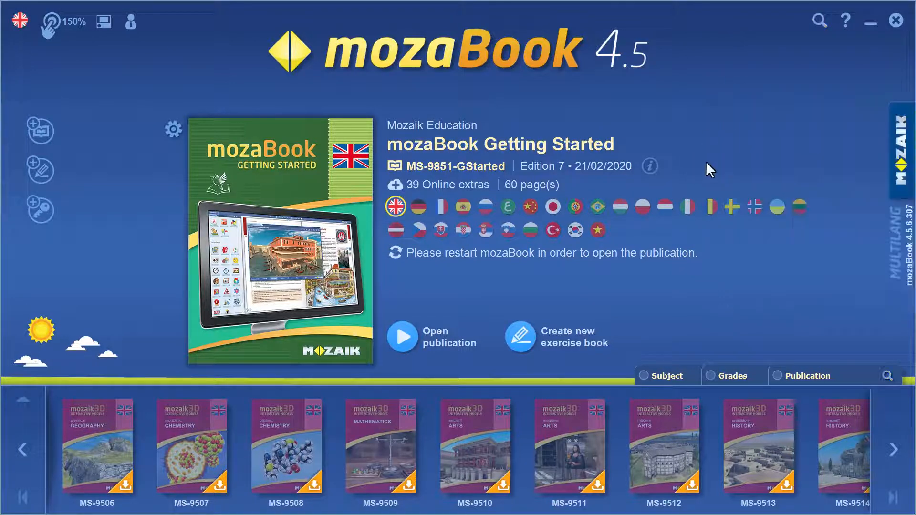
left_click(741, 375)
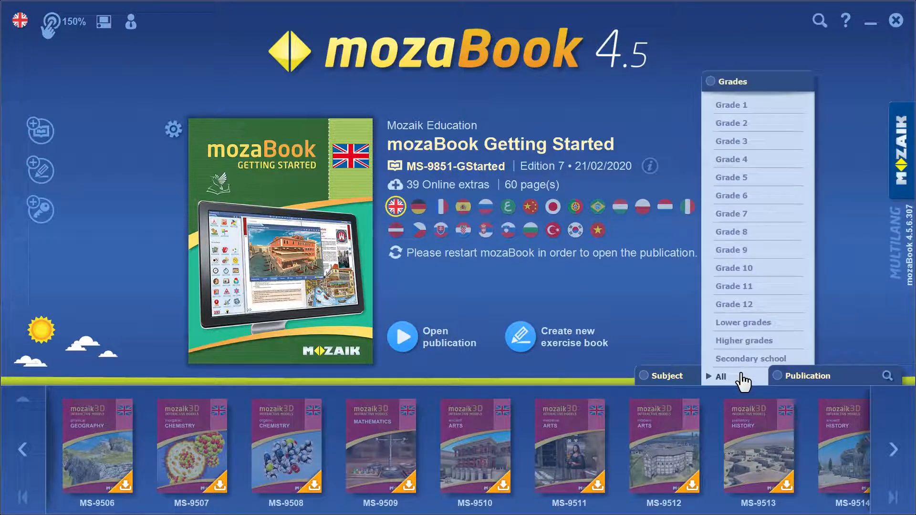
left_click(666, 376)
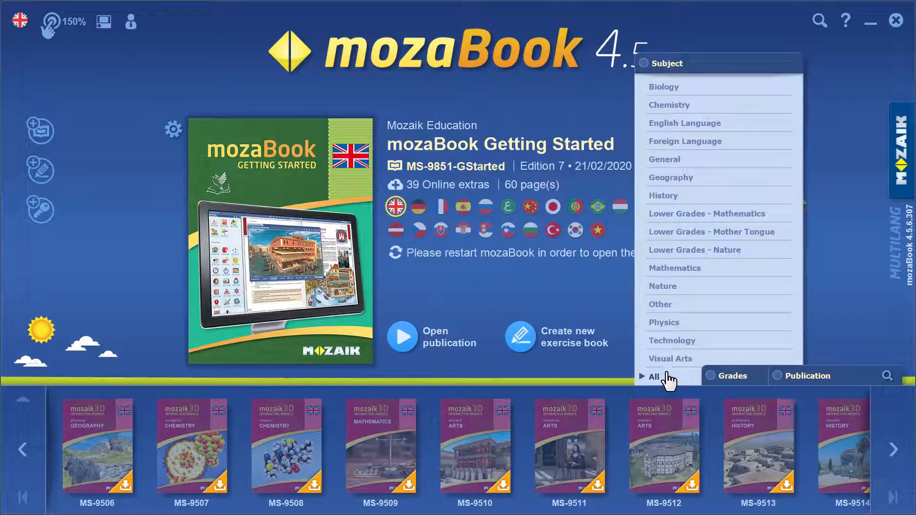
left_click(668, 196)
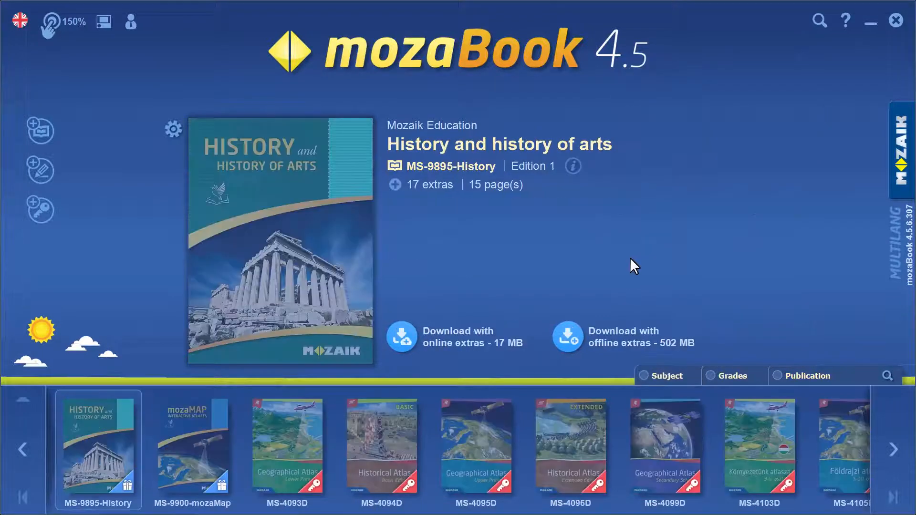
- Download History and history of arts with online extras, restart mozaBook, and open the book
left_click(406, 339)
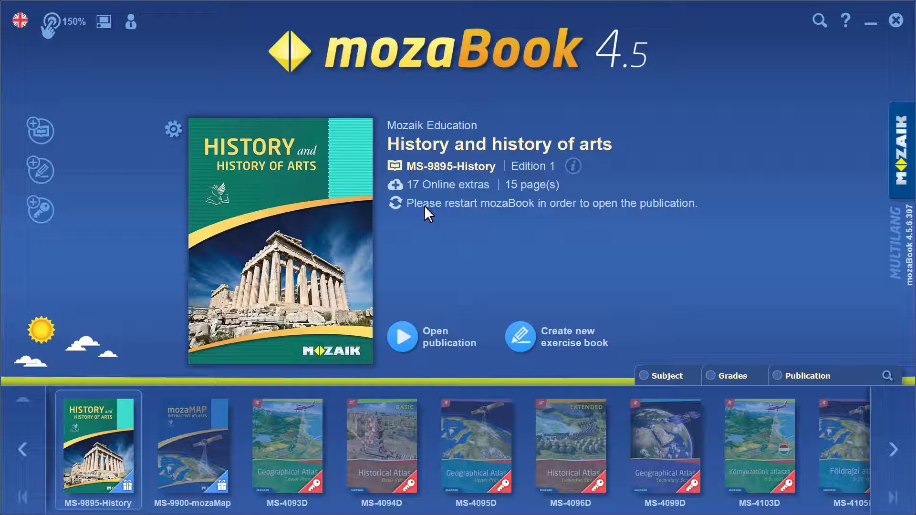
left_click(404, 338)
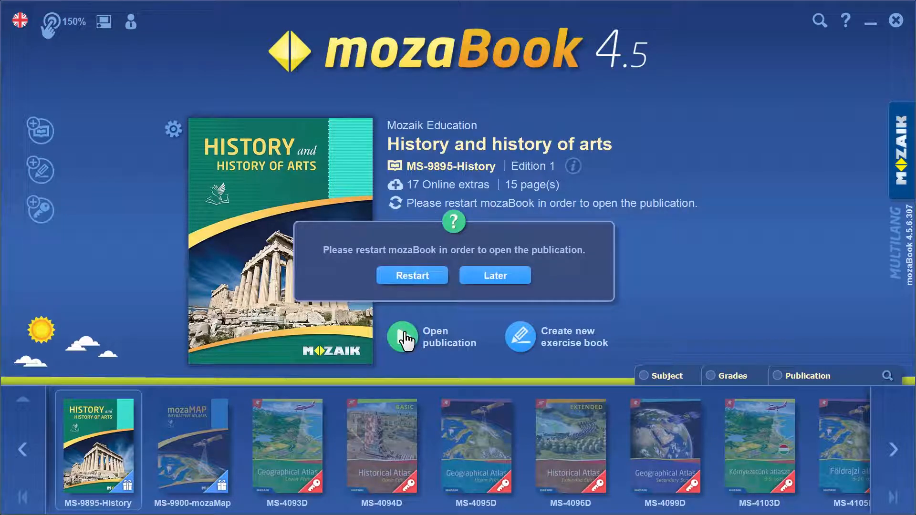
left_click(413, 276)
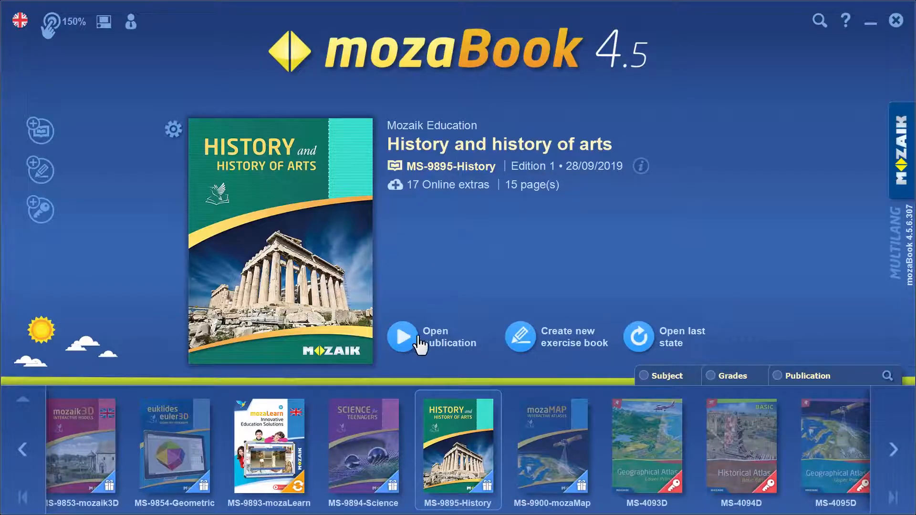
left_click(404, 338)
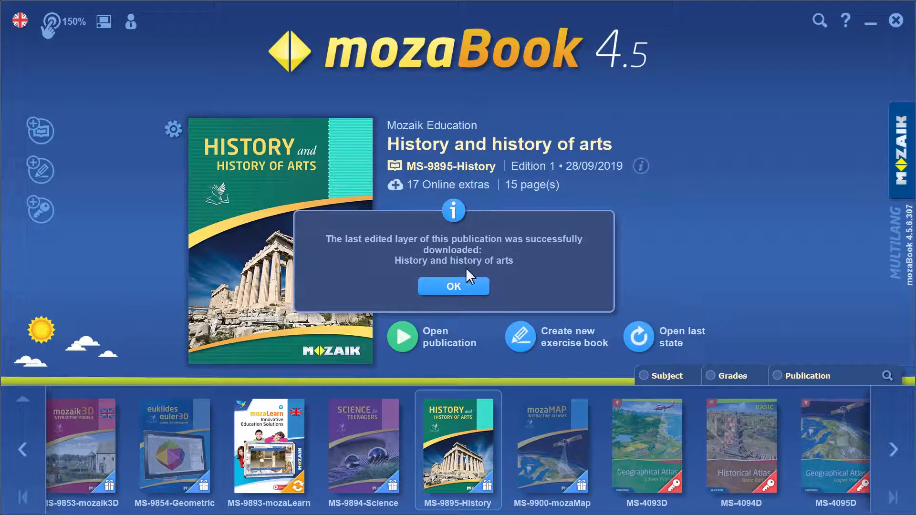
left_click(454, 287)
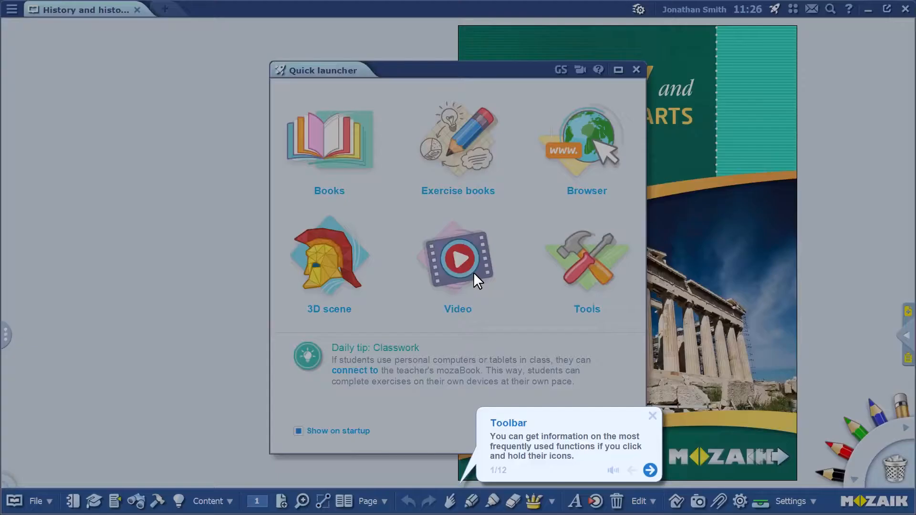
- Step through the toolbar feature tour tips, then end the tour
left_click(649, 470)
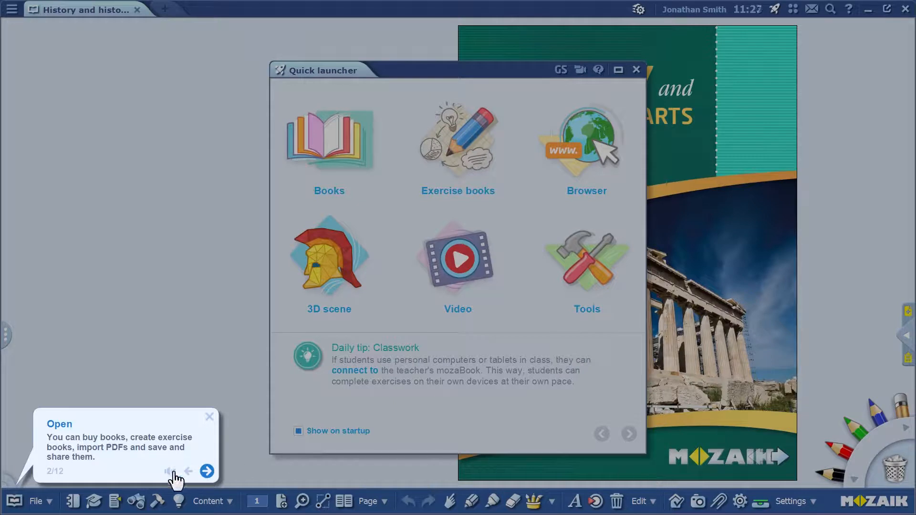
left_click(206, 471)
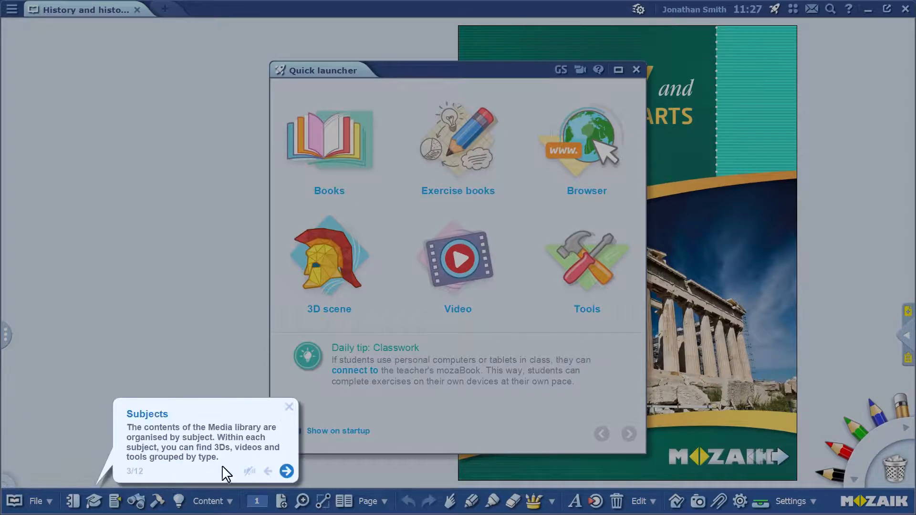
left_click(286, 470)
left_click(349, 471)
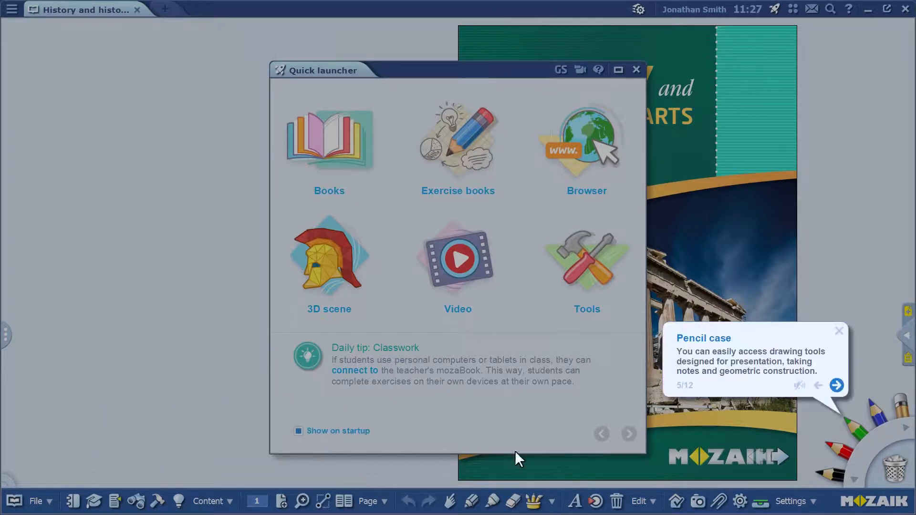
left_click(836, 385)
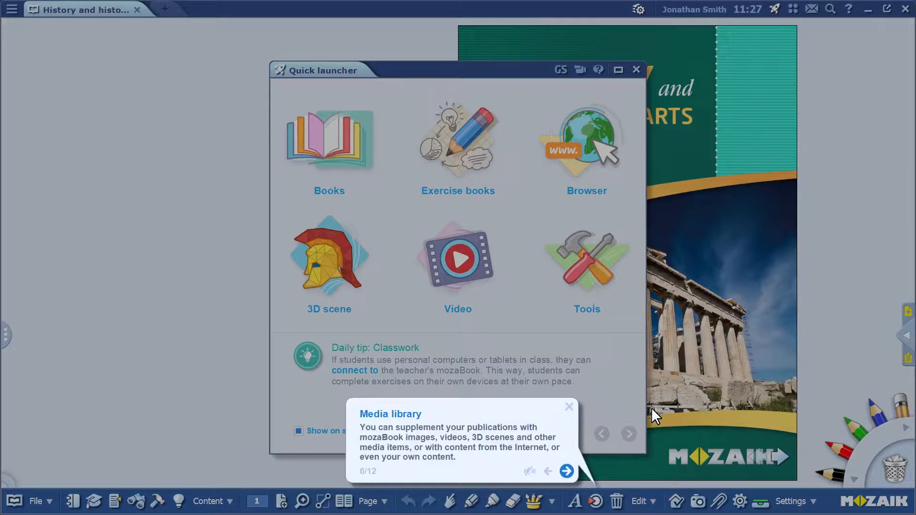
left_click(568, 407)
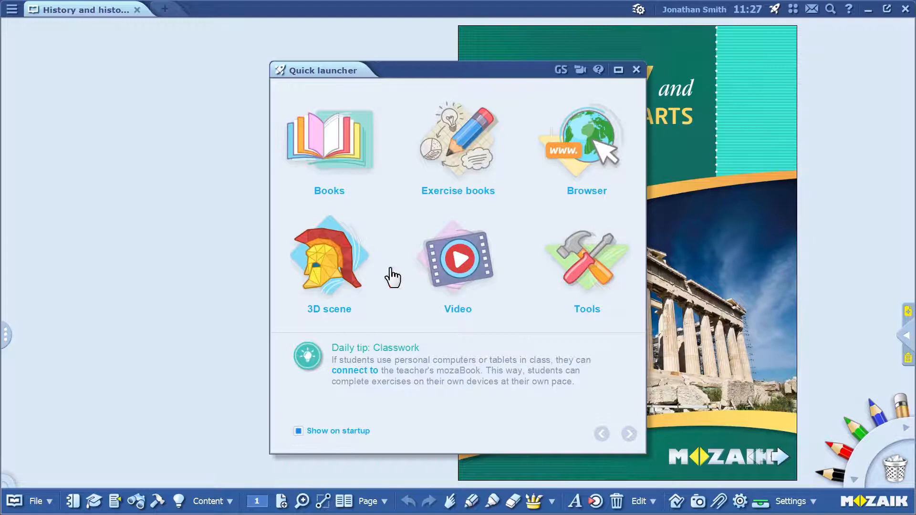
- Close the Quick launcher, page to Tutankhamun's tomb (pages 36–37), and launch the Pyramids of Giza 3D scene
left_click(636, 69)
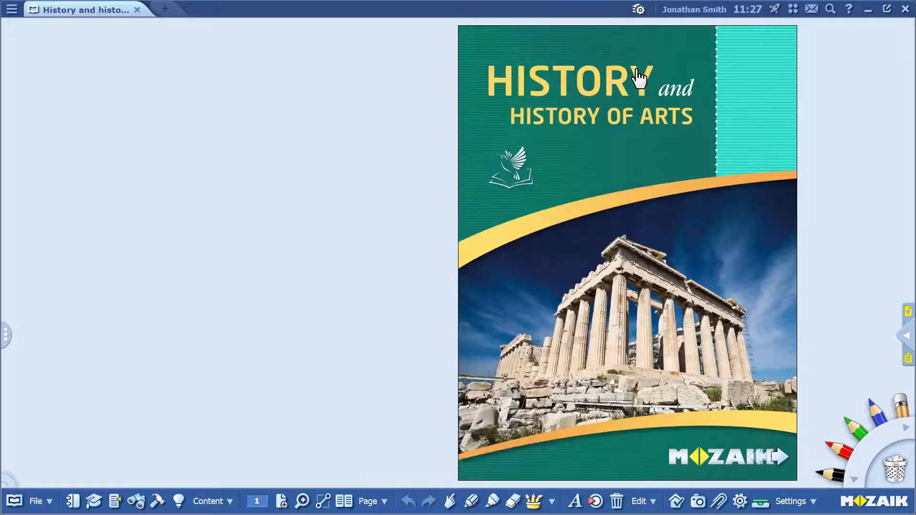
left_click(779, 460)
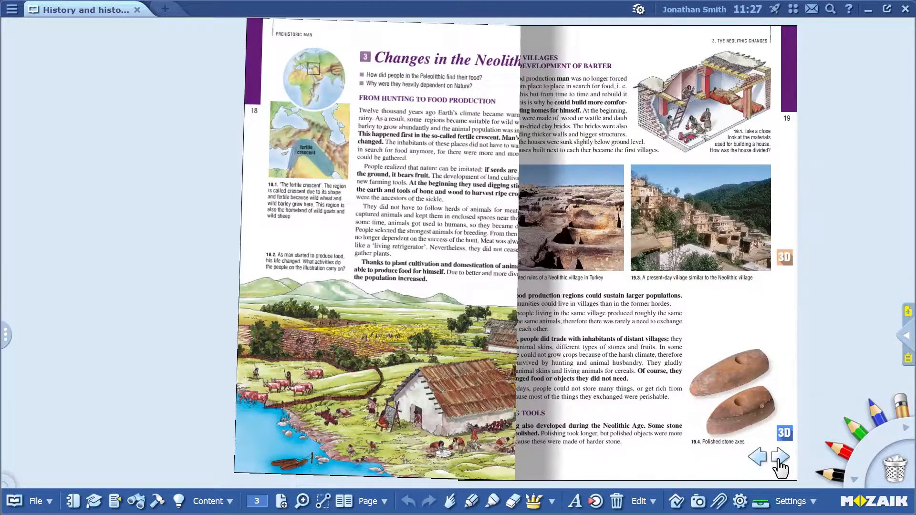
left_click(779, 461)
left_click(779, 460)
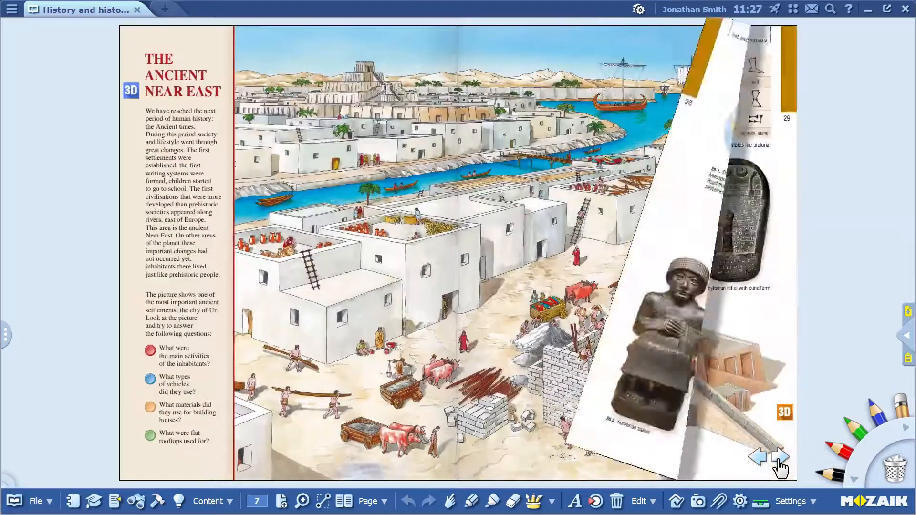
left_click(779, 461)
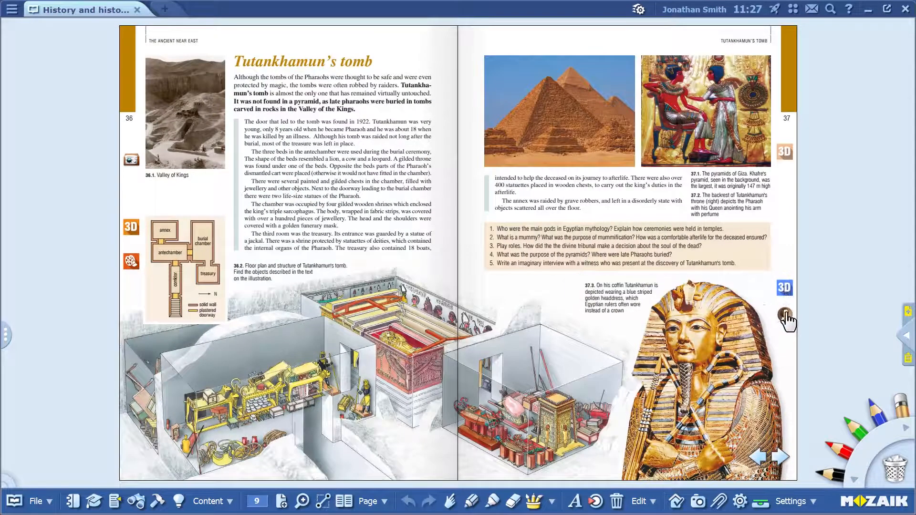
left_click(781, 163)
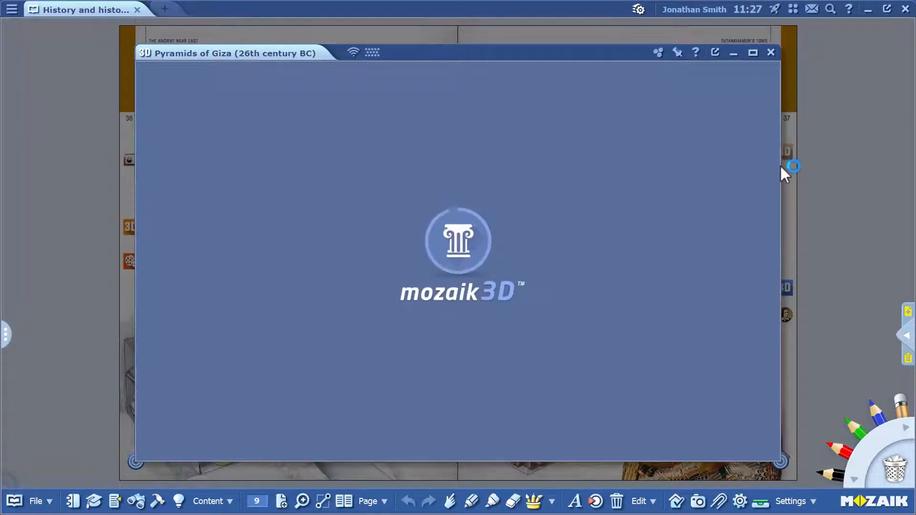